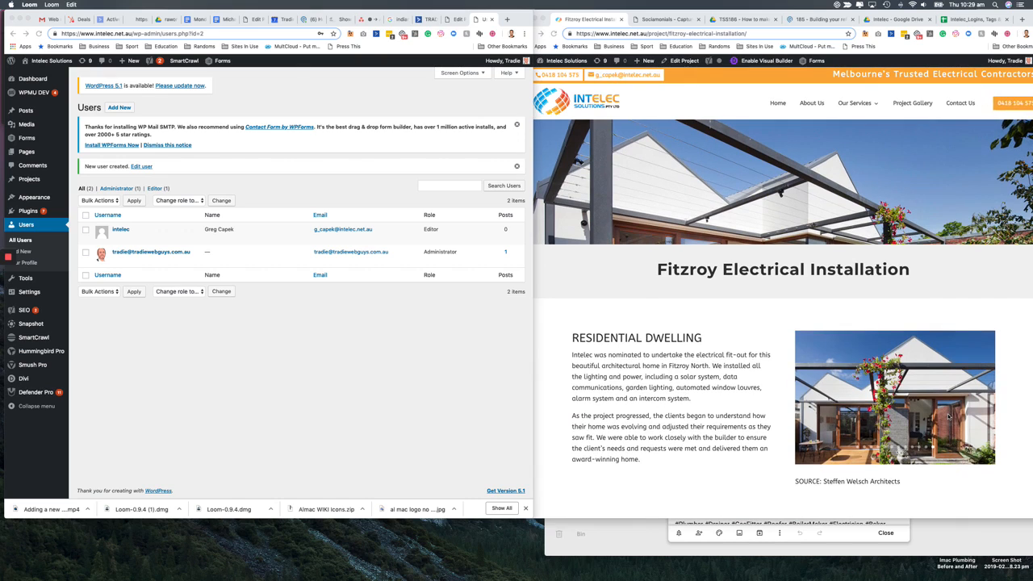
Examine the Fitzroy Electrical Installation project page and go through its gallery images, looking for duplicates and photos from other projects.
{"action": "scroll", "coordinate": [950, 417], "scroll_direction": "down", "scroll_amount": 1}
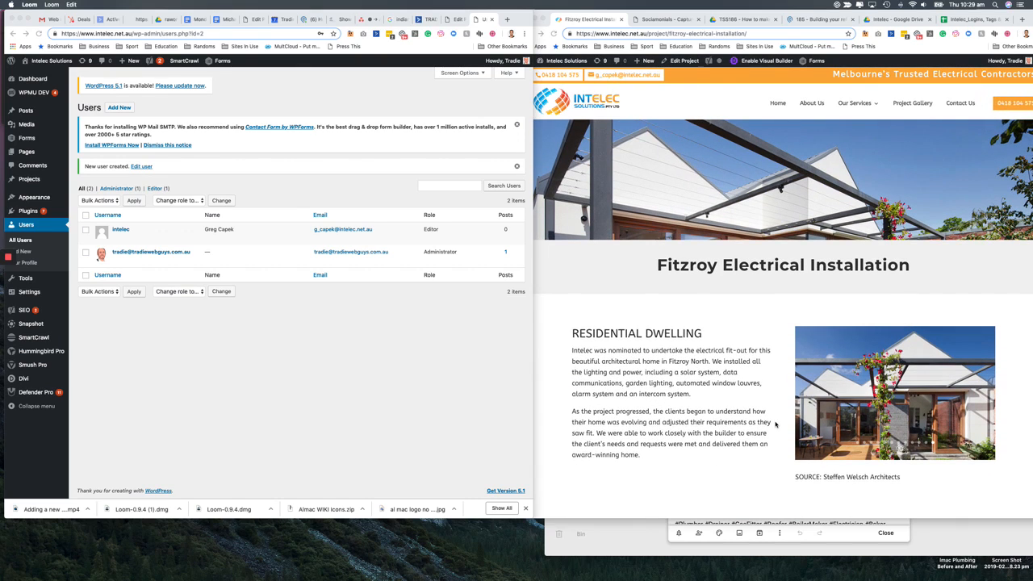
{"action": "scroll", "coordinate": [719, 331], "scroll_direction": "down", "scroll_amount": 3}
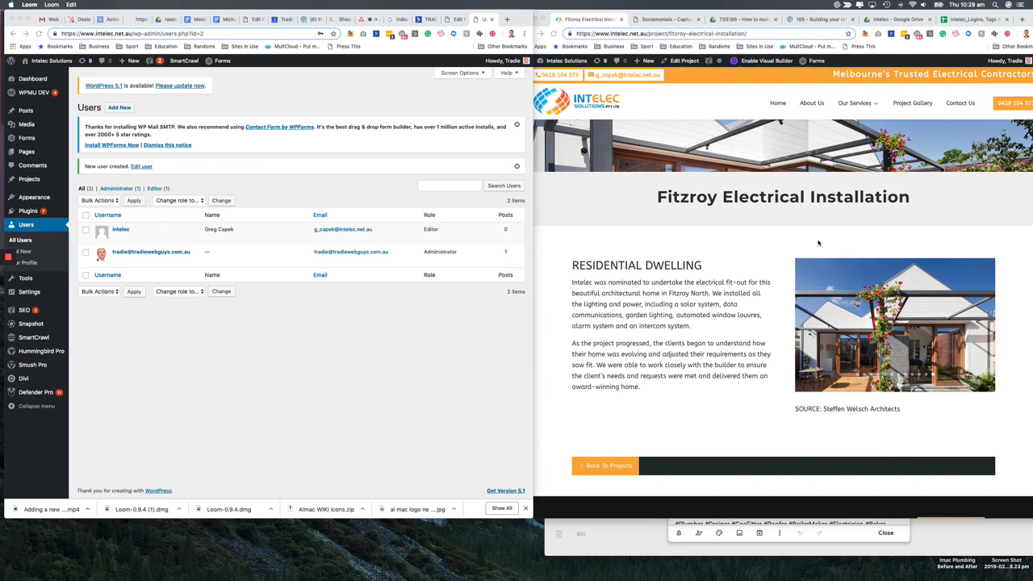
{"action": "left_click", "coordinate": [997, 333]}
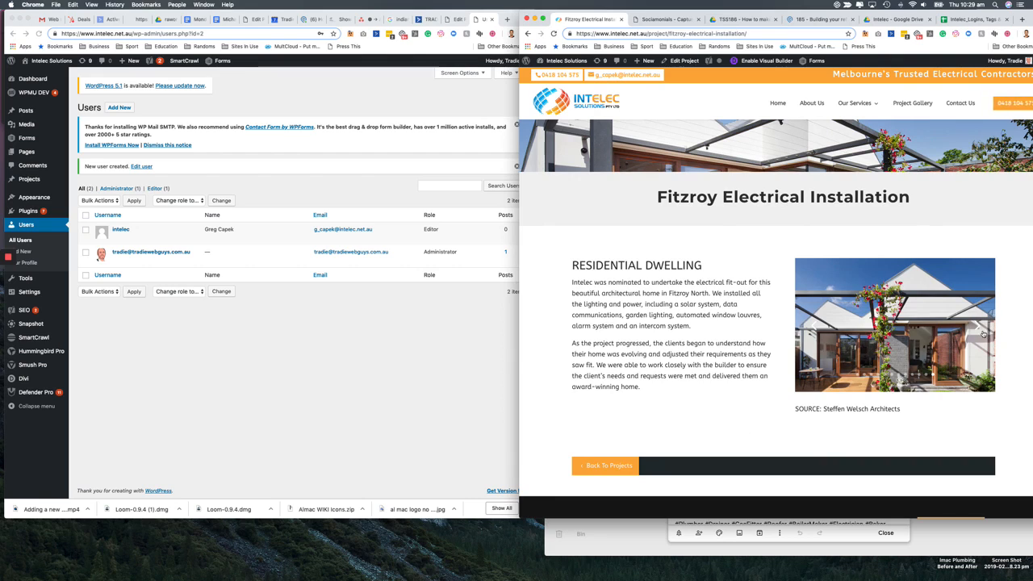
{"action": "left_click", "coordinate": [979, 327]}
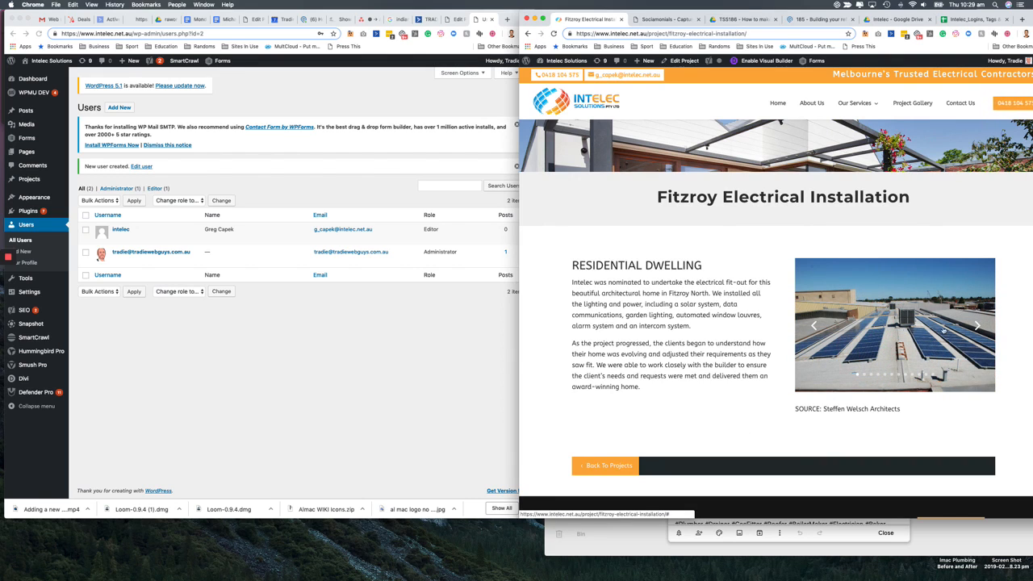
{"action": "left_click", "coordinate": [978, 326]}
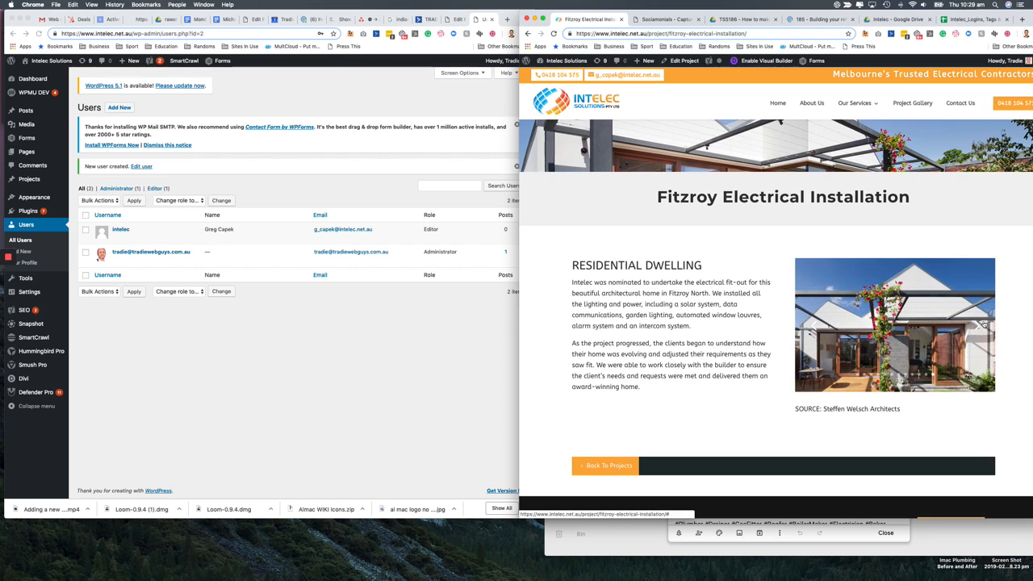
{"action": "left_click", "coordinate": [978, 327]}
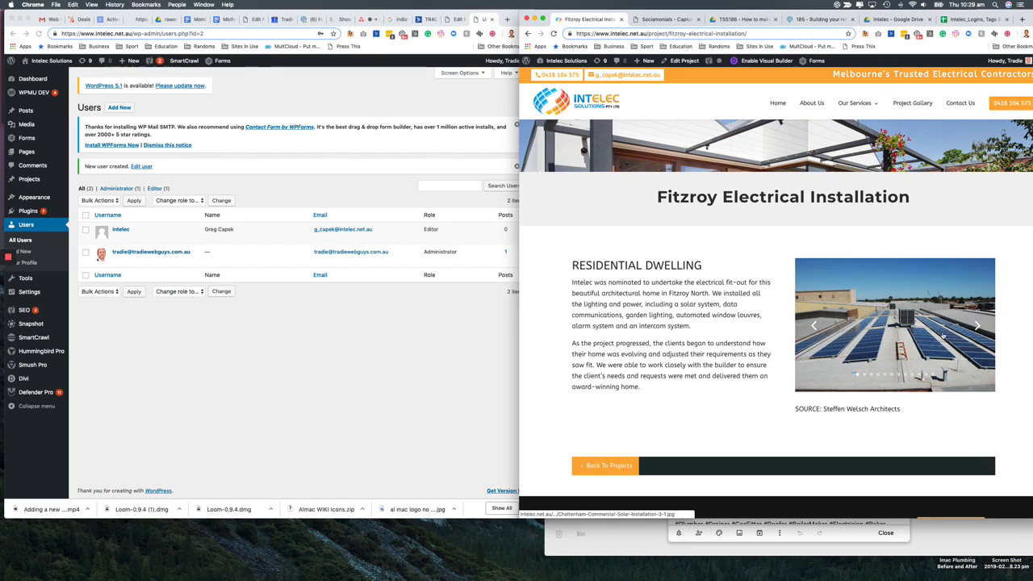
{"action": "left_click", "coordinate": [978, 327]}
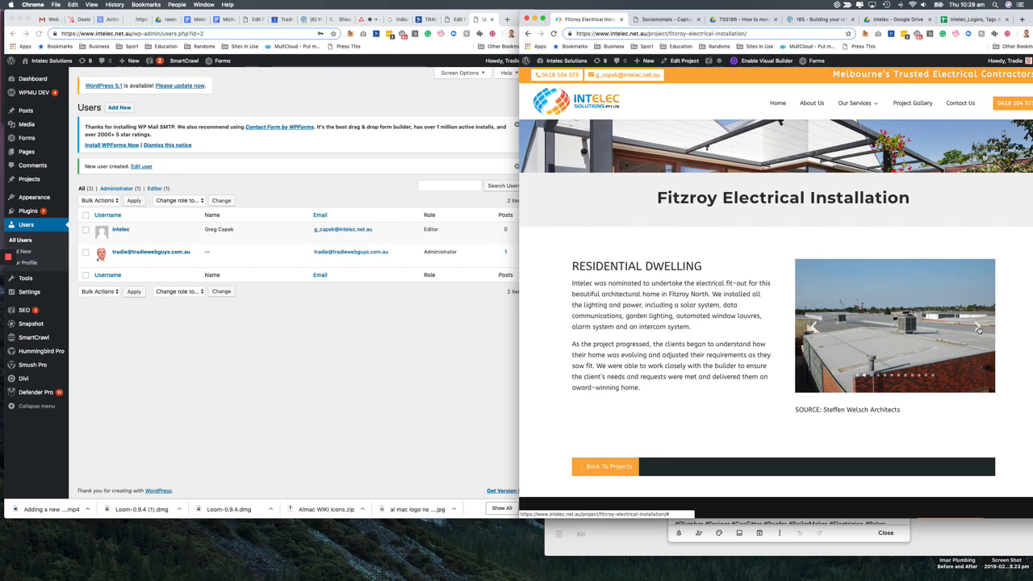
{"action": "left_click", "coordinate": [979, 327]}
{"action": "left_click", "coordinate": [979, 328]}
{"action": "left_click", "coordinate": [978, 328]}
{"action": "left_click", "coordinate": [978, 327]}
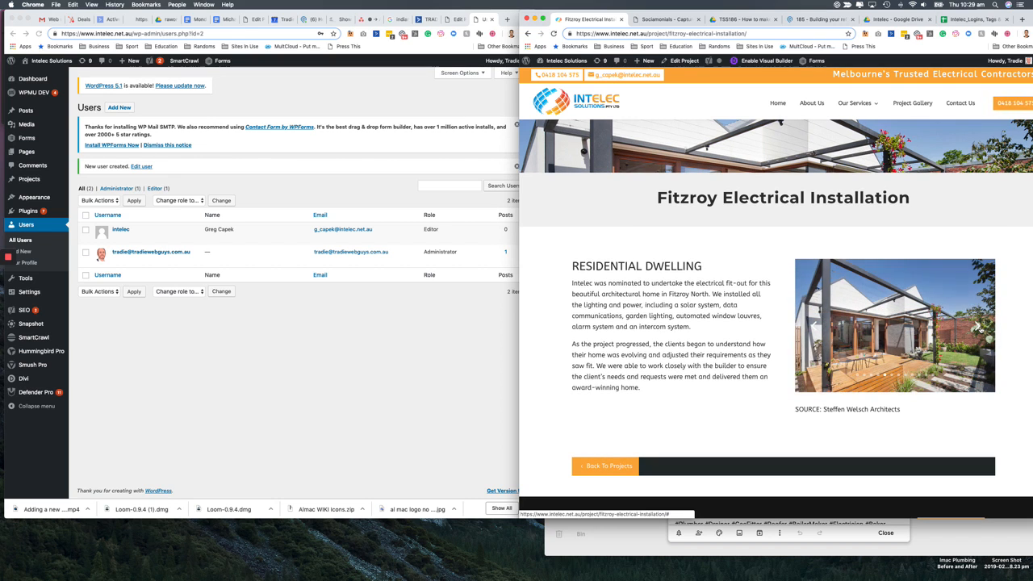
{"action": "left_click", "coordinate": [978, 327]}
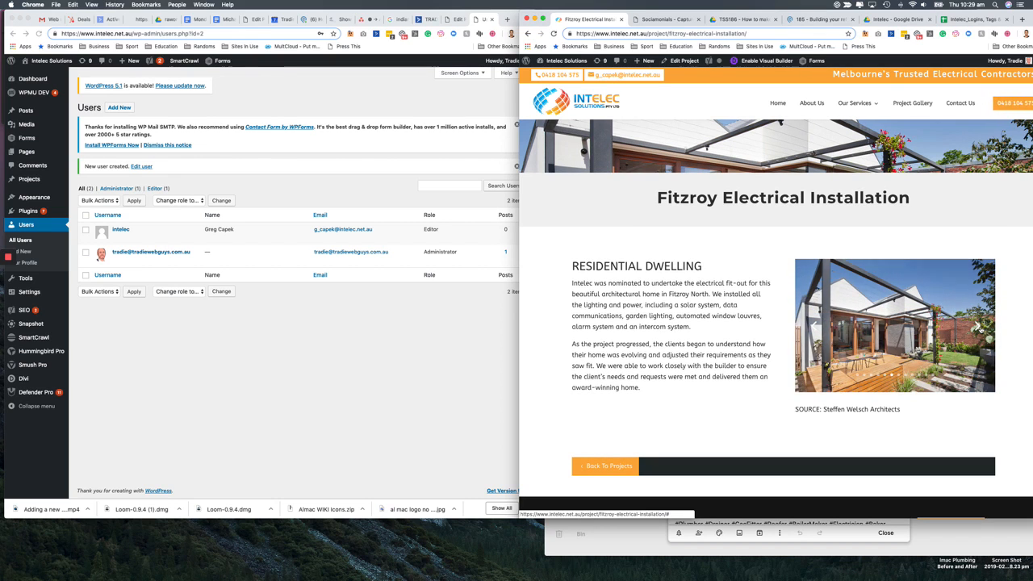
{"action": "left_click", "coordinate": [979, 327]}
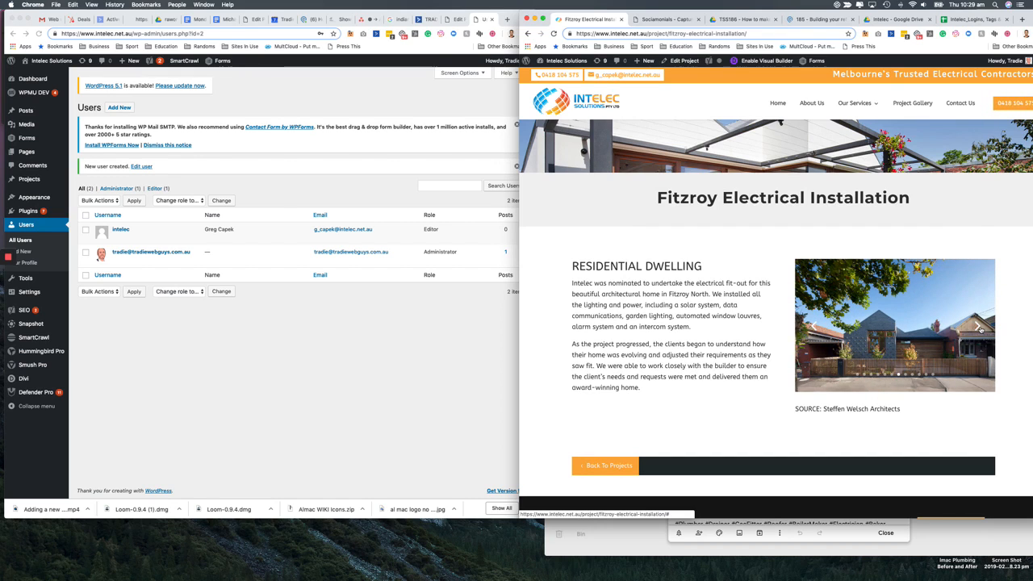
{"action": "left_click", "coordinate": [978, 327]}
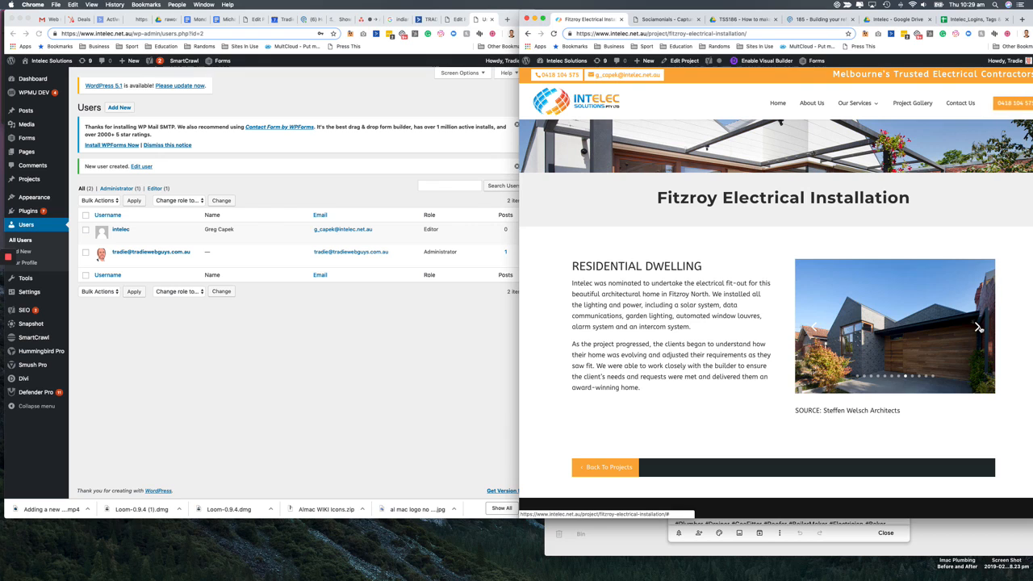
{"action": "left_click", "coordinate": [979, 327]}
{"action": "left_click", "coordinate": [978, 328]}
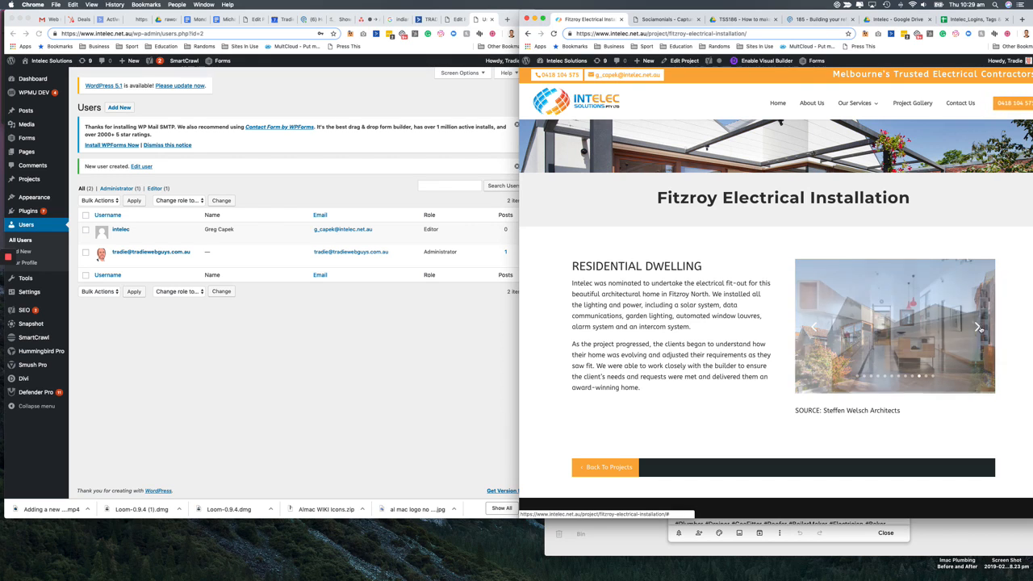
{"action": "left_click", "coordinate": [980, 329]}
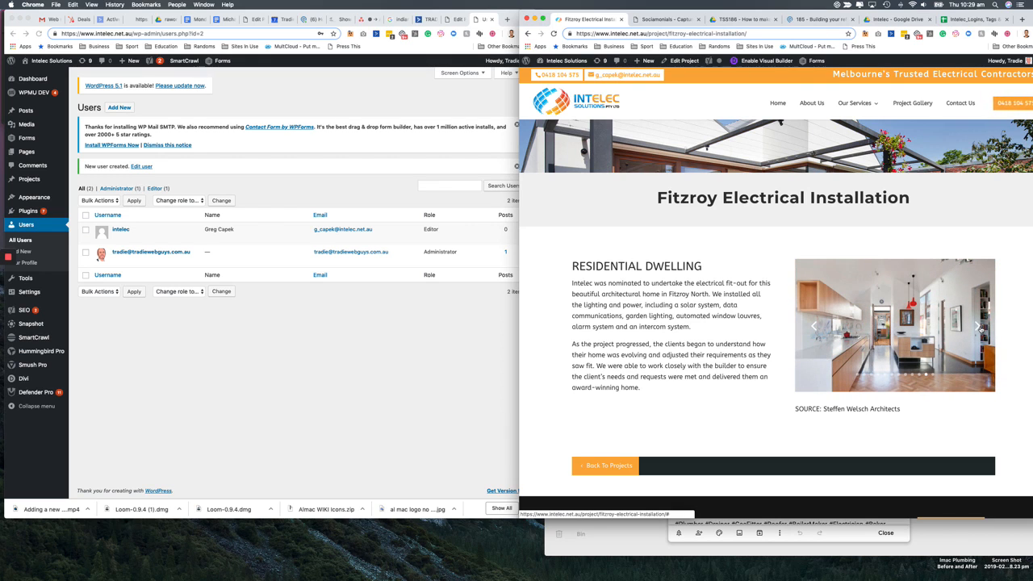
{"action": "left_click", "coordinate": [980, 329]}
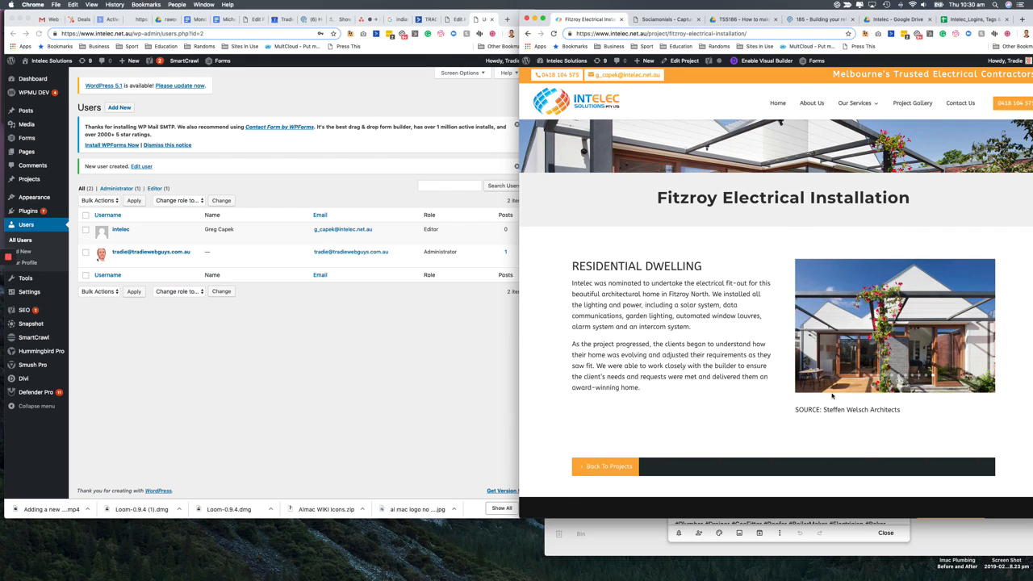
{"action": "scroll", "coordinate": [832, 394], "scroll_direction": "down", "scroll_amount": 5}
{"action": "scroll", "coordinate": [832, 396], "scroll_direction": "up", "scroll_amount": 7}
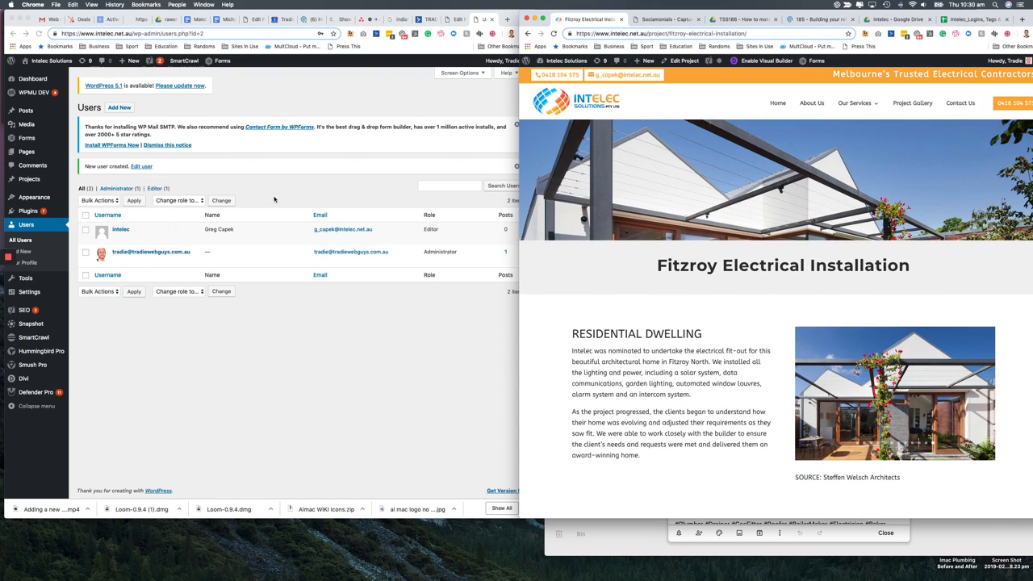
Open the Fitzroy Electrical Installation project for editing from the site's list of projects.
{"action": "left_click", "coordinate": [43, 185]}
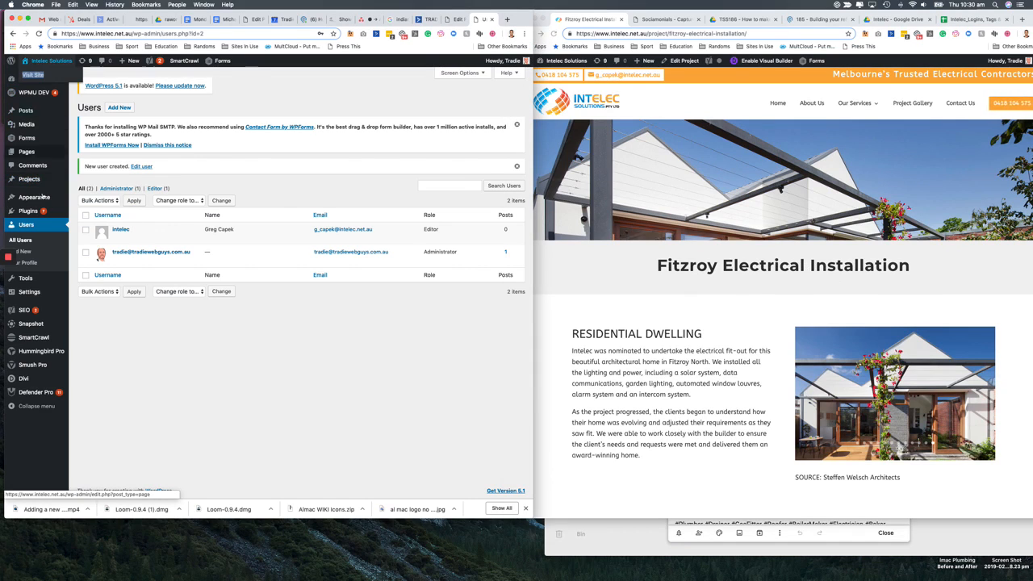
{"action": "left_click", "coordinate": [32, 183]}
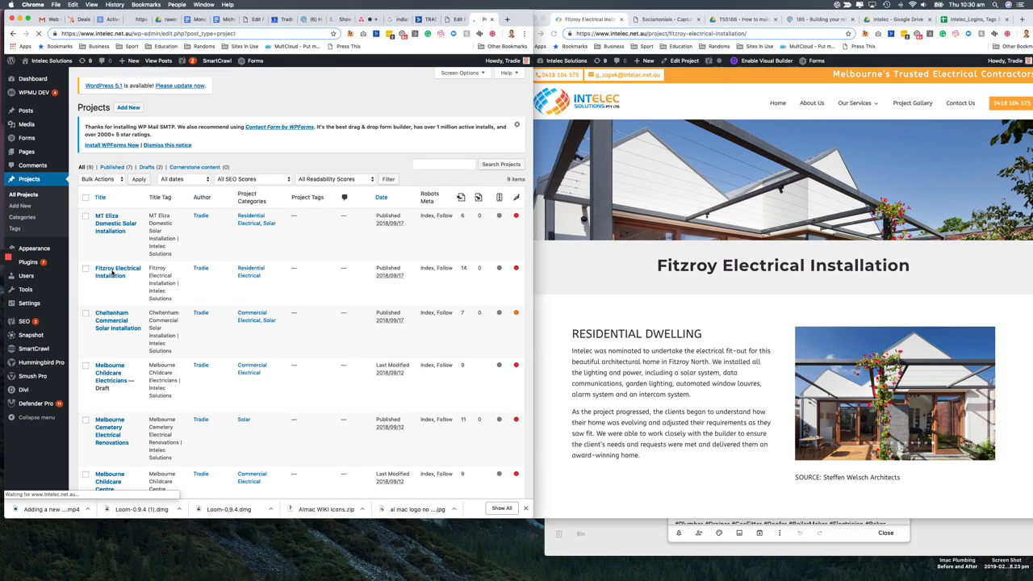
{"action": "left_click", "coordinate": [111, 272]}
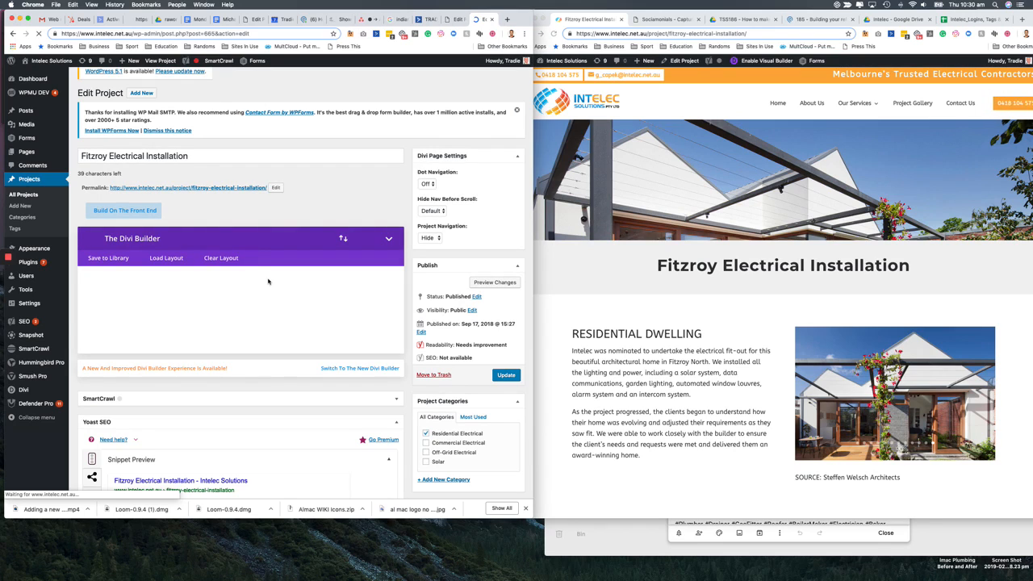
{"action": "scroll", "coordinate": [269, 282], "scroll_direction": "down", "scroll_amount": 1}
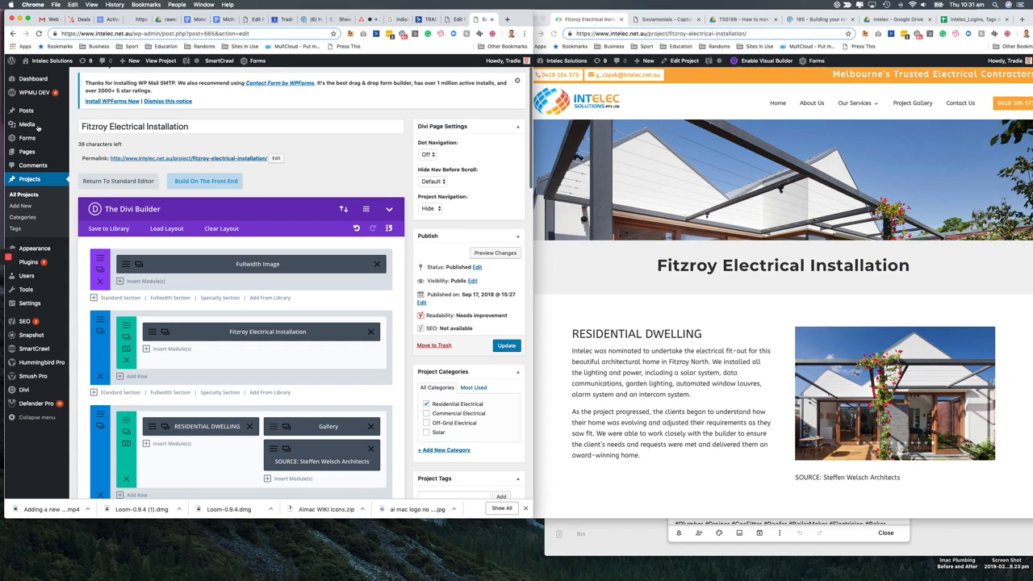
Open the settings of the project's Gallery module and bring up its gallery images for editing.
{"action": "left_click", "coordinate": [275, 429]}
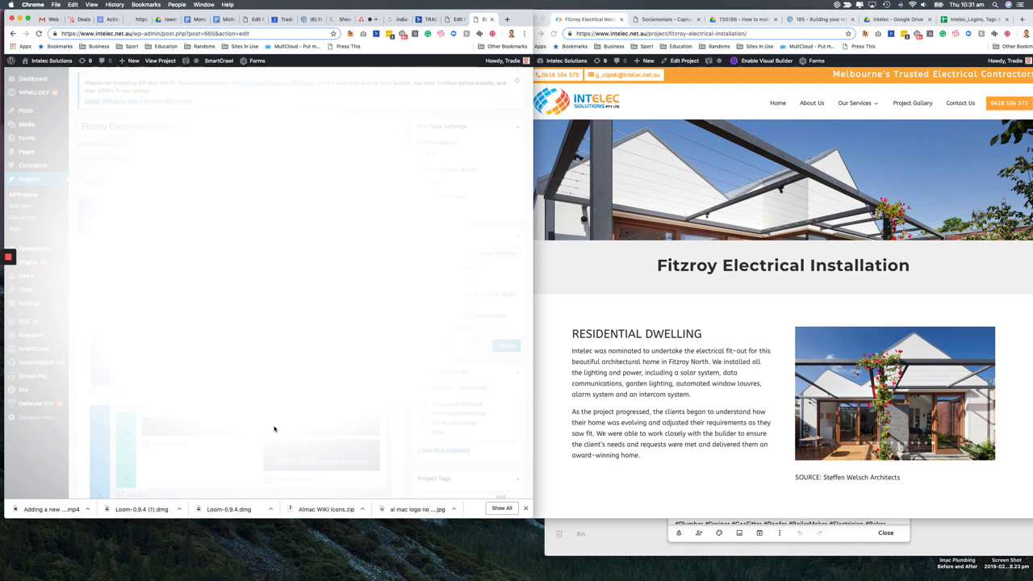
{"action": "scroll", "coordinate": [275, 428], "scroll_direction": "down", "scroll_amount": 2}
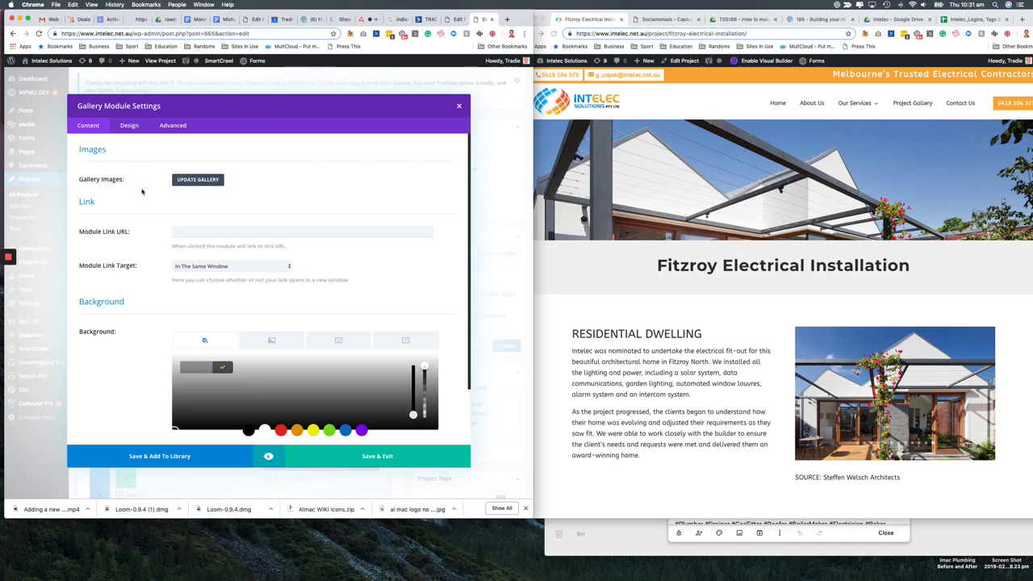
{"action": "left_click", "coordinate": [8, 275]}
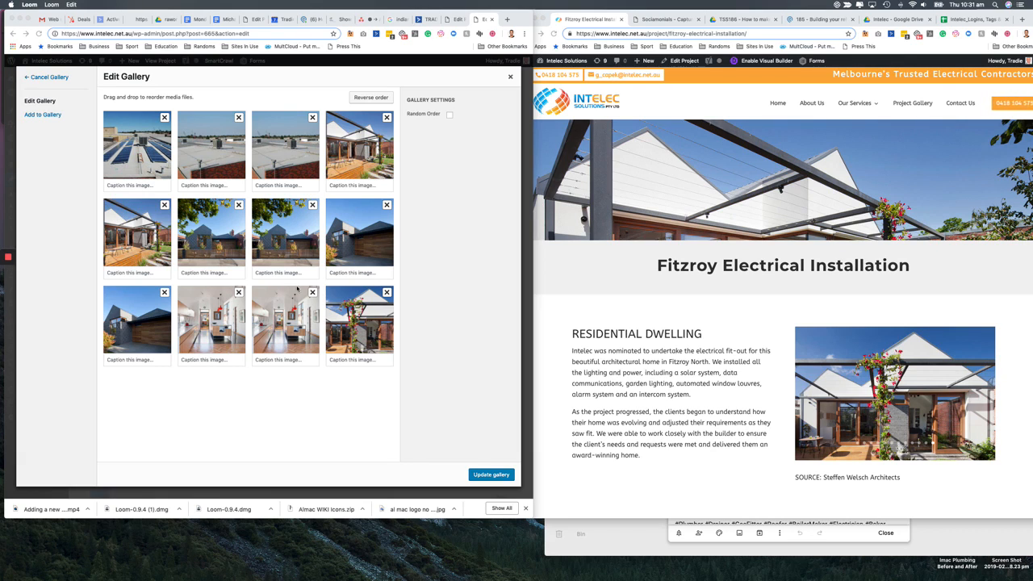
Remove the duplicate photos from the gallery, including the second timber-clad house exterior and the second kitchen image.
{"action": "left_click", "coordinate": [314, 206]}
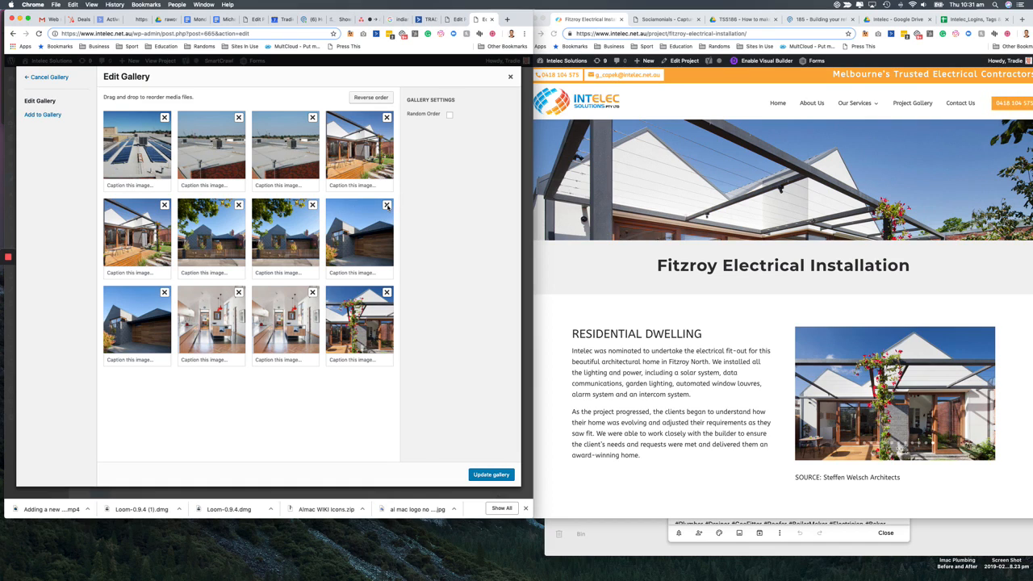
{"action": "left_click", "coordinate": [165, 293]}
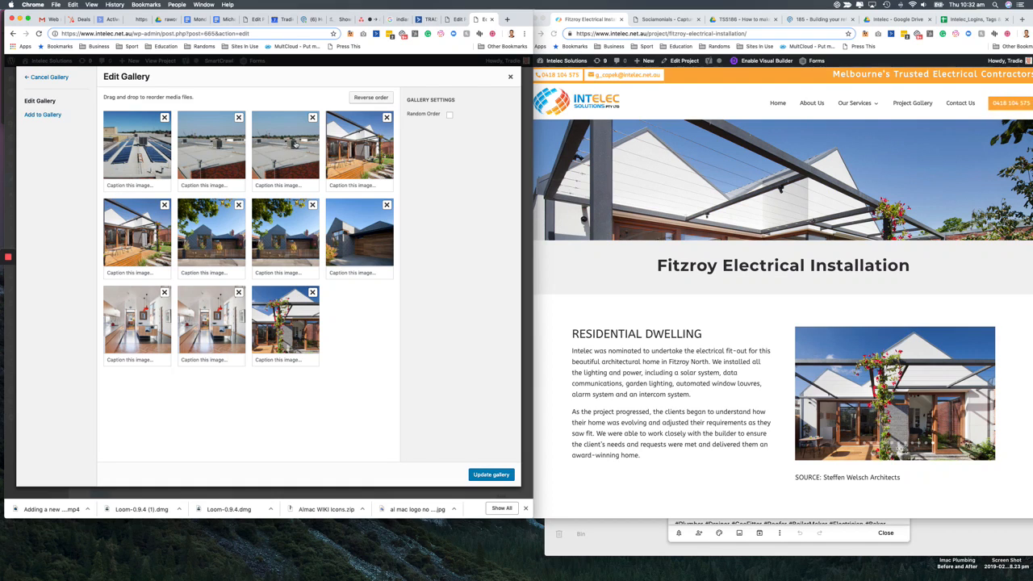
{"action": "double_click", "coordinate": [239, 294]}
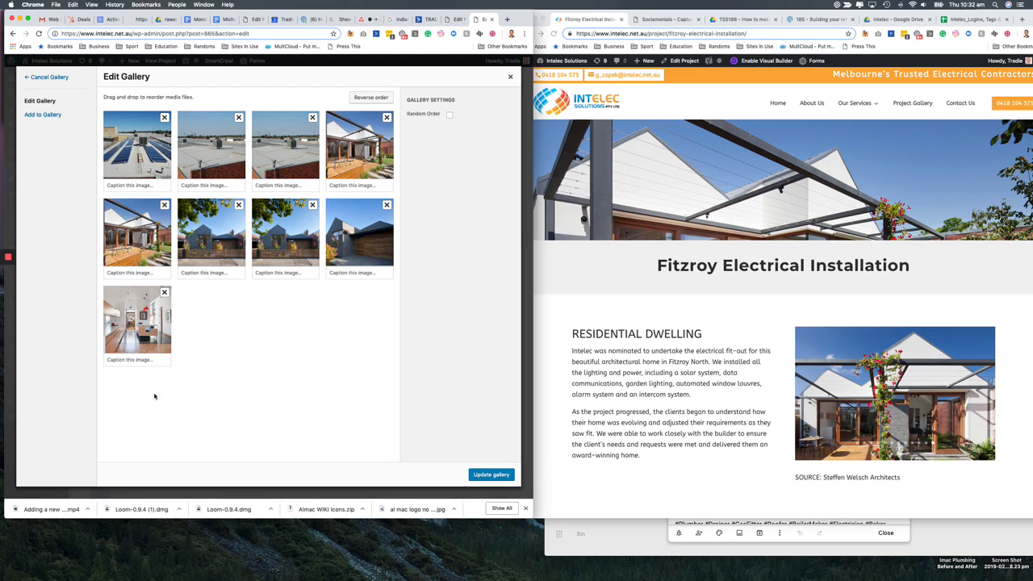
{"action": "left_click", "coordinate": [8, 276]}
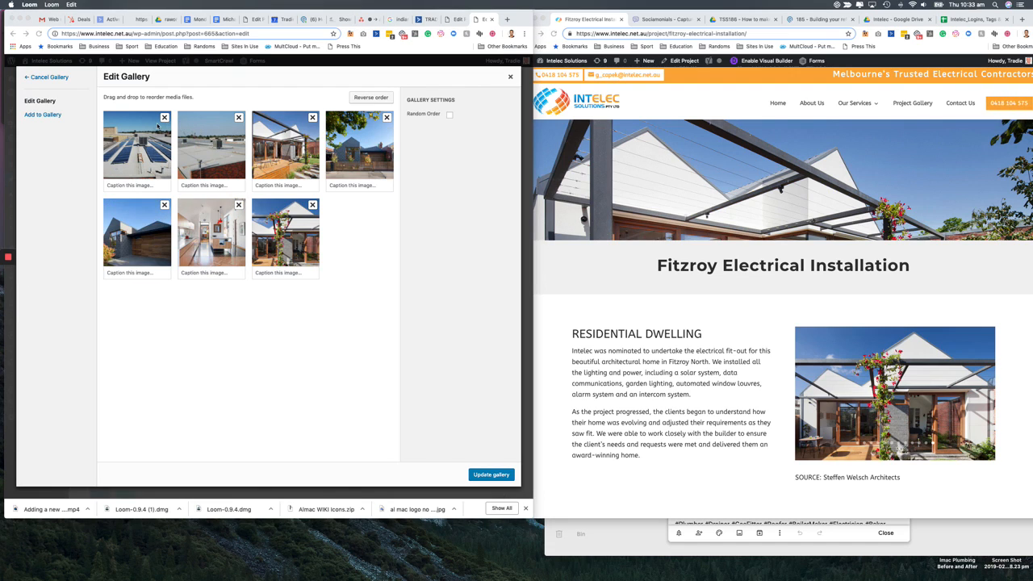
Remove the two commercial rooftop photos, the solar panels and the bare roof, from the gallery.
{"action": "left_click", "coordinate": [167, 119]}
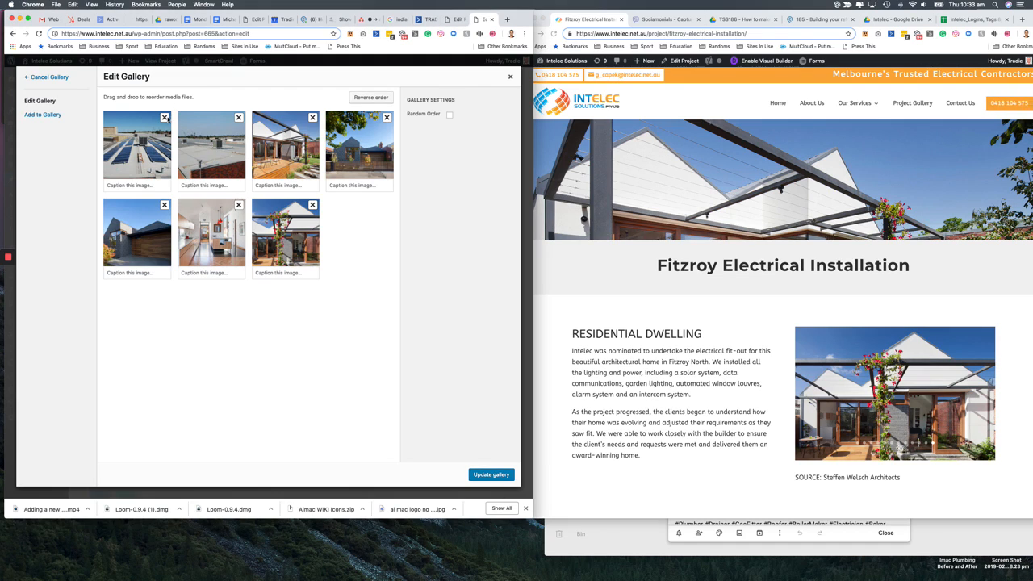
{"action": "left_click", "coordinate": [165, 119]}
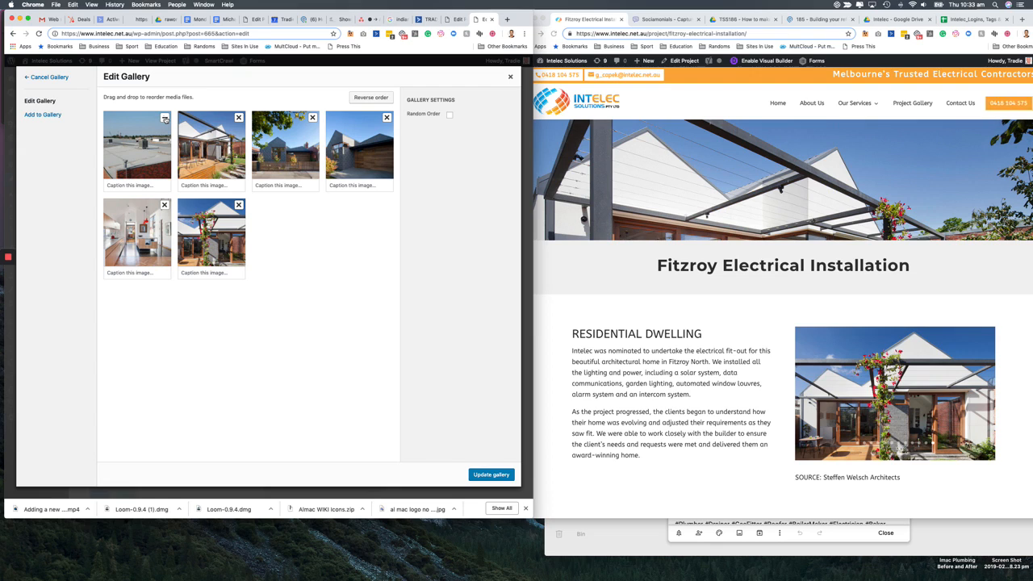
{"action": "left_click", "coordinate": [164, 119]}
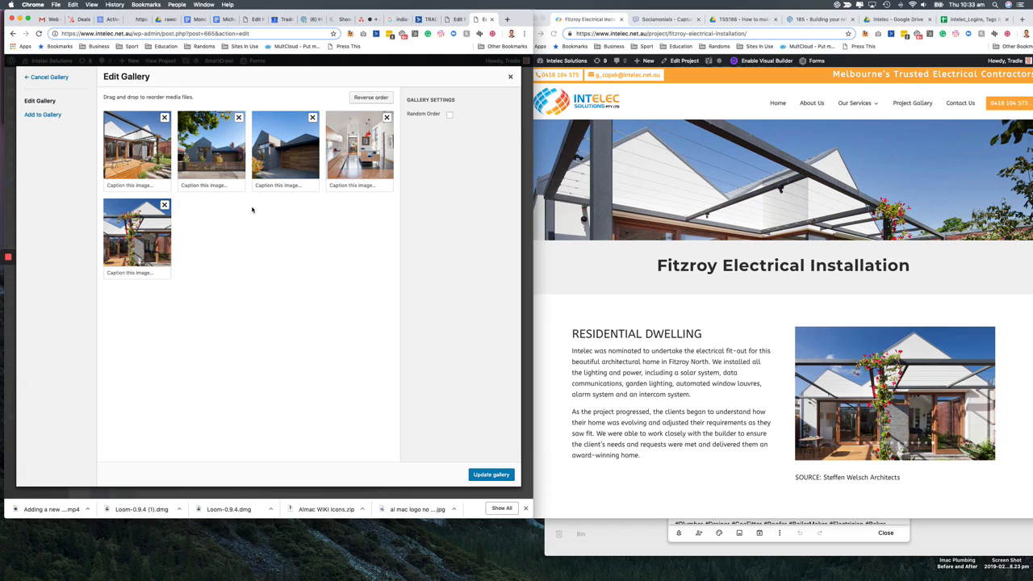
Start adding images to the gallery and look through the existing pictures in the media library.
{"action": "left_click", "coordinate": [49, 115]}
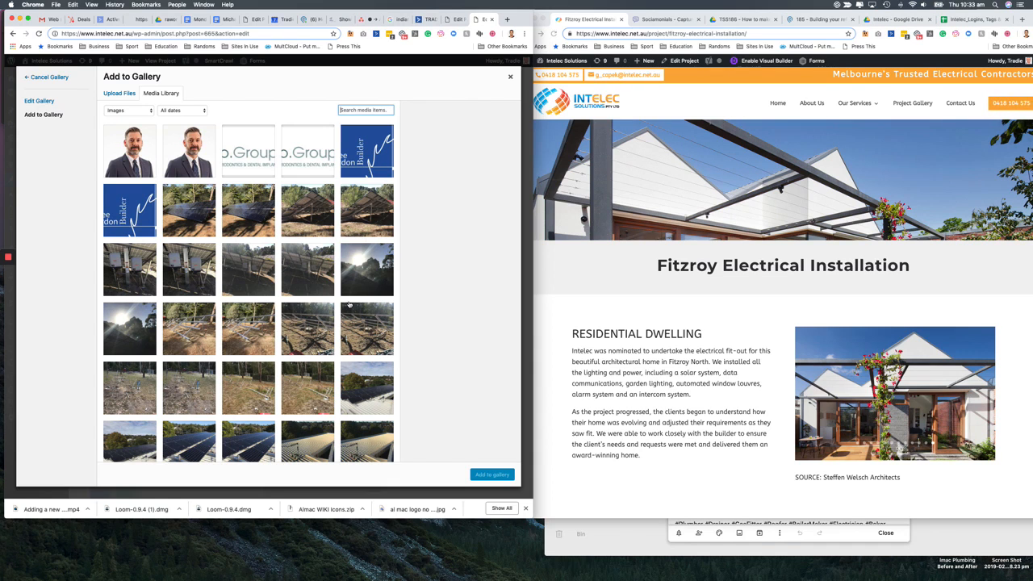
{"action": "scroll", "coordinate": [306, 323], "scroll_direction": "down", "scroll_amount": 2}
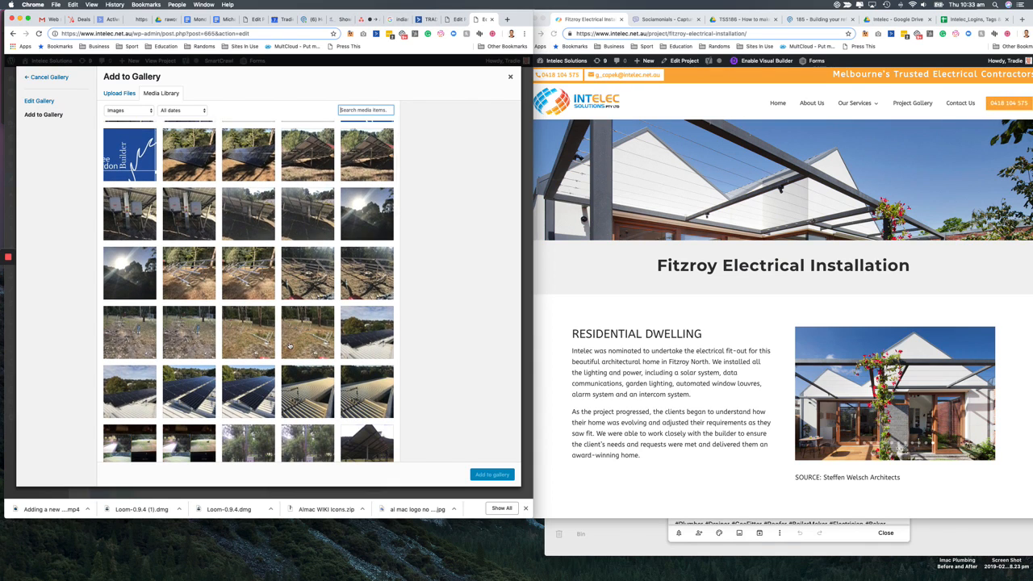
{"action": "scroll", "coordinate": [289, 345], "scroll_direction": "down", "scroll_amount": 5}
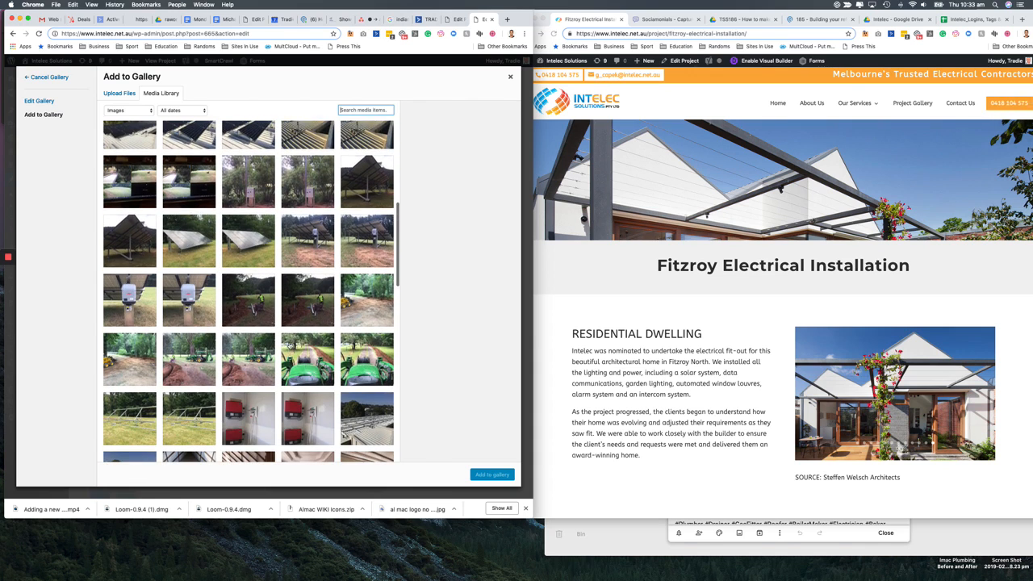
{"action": "scroll", "coordinate": [339, 406], "scroll_direction": "down", "scroll_amount": 3}
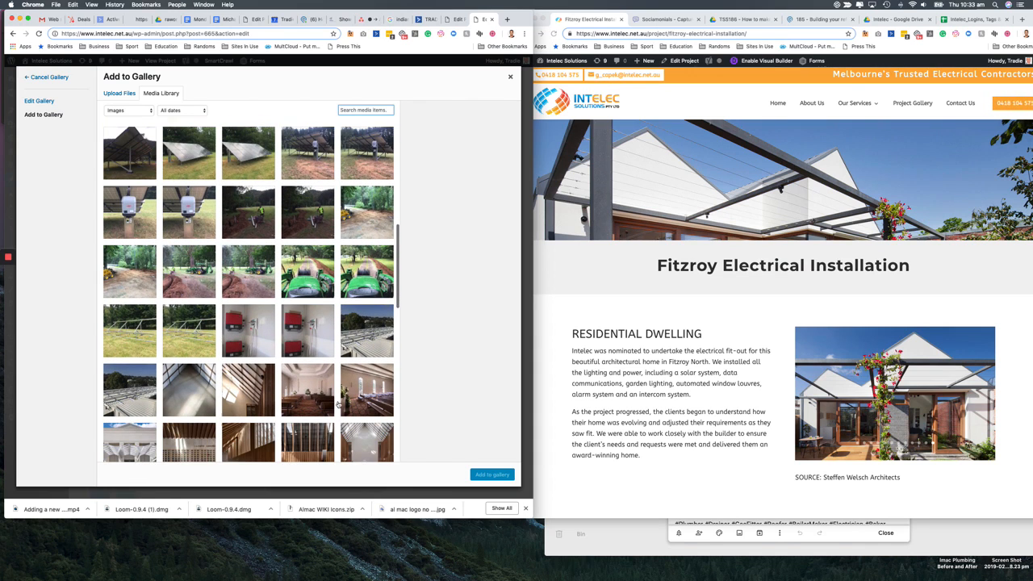
{"action": "scroll", "coordinate": [243, 363], "scroll_direction": "up", "scroll_amount": 8}
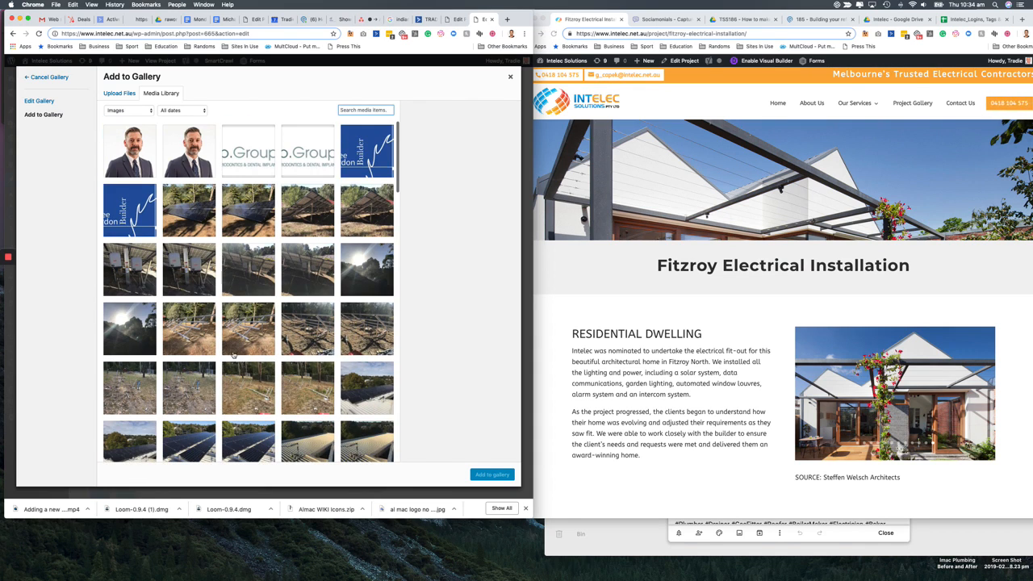
Upload the Referral Marketing System Book Review Artwork image from the desktop and add it to the gallery.
{"action": "mouse_move", "coordinate": [2, 3]}
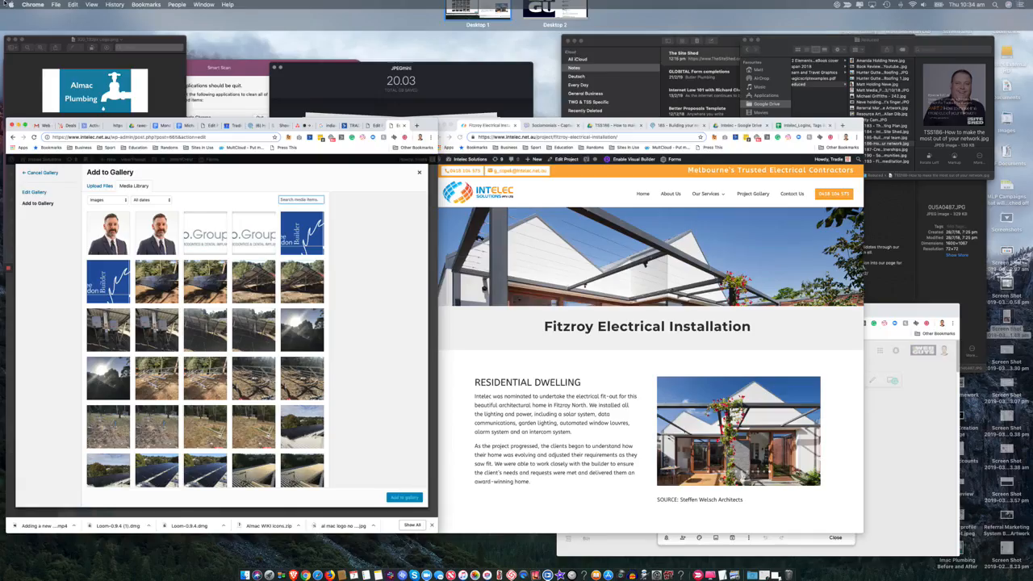
{"action": "key", "text": "ctrl+Up"}
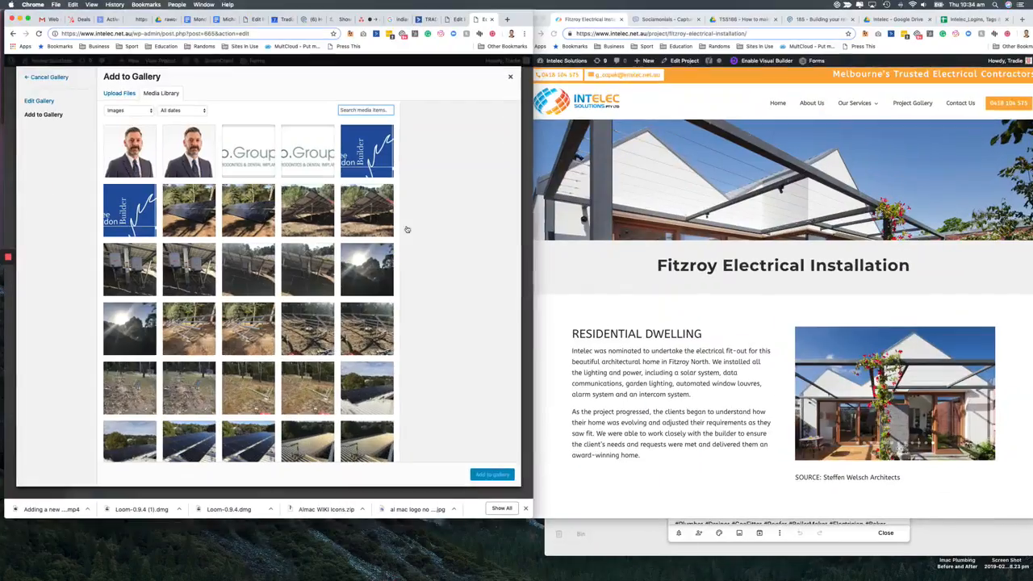
{"action": "key", "text": "F11"}
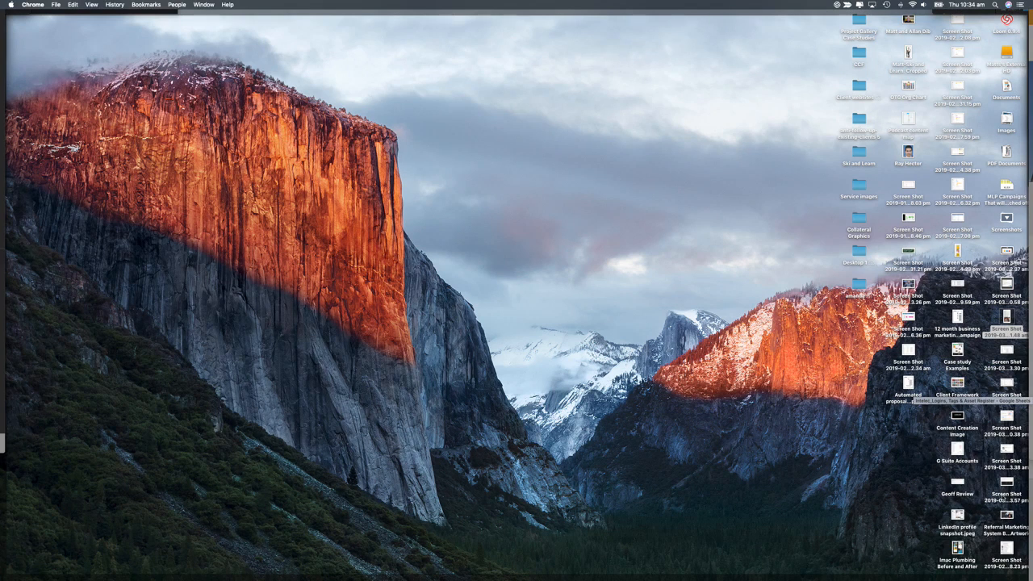
{"action": "left_click", "coordinate": [1008, 515]}
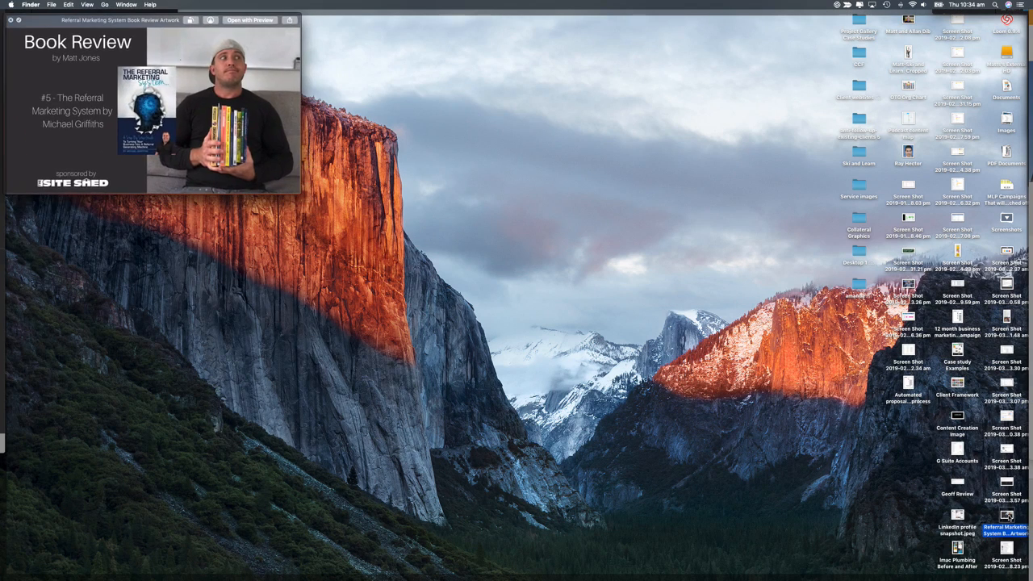
{"action": "left_click_drag", "start_coordinate": [1009, 517], "coordinate": [277, 239]}
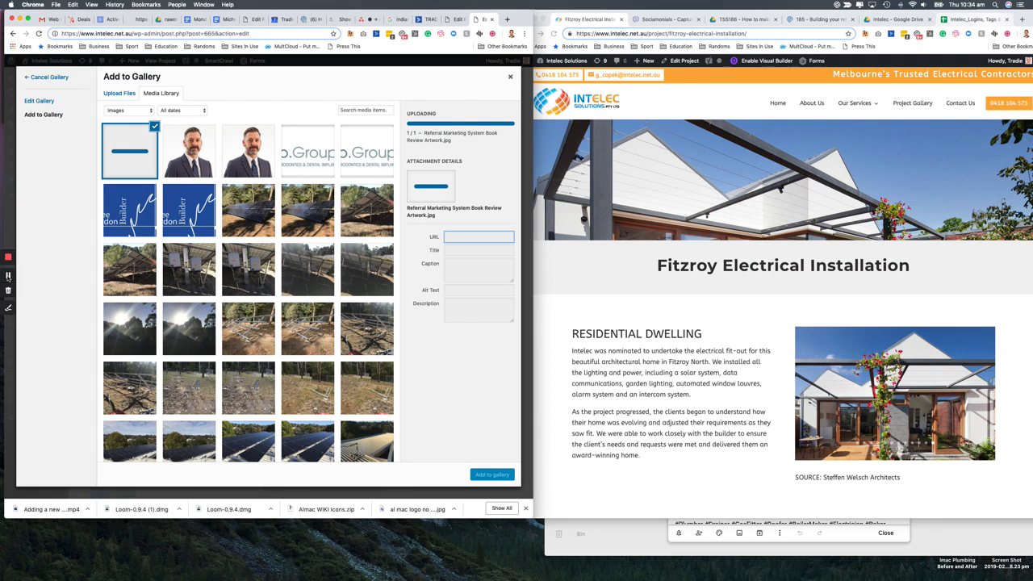
{"action": "left_click", "coordinate": [8, 277]}
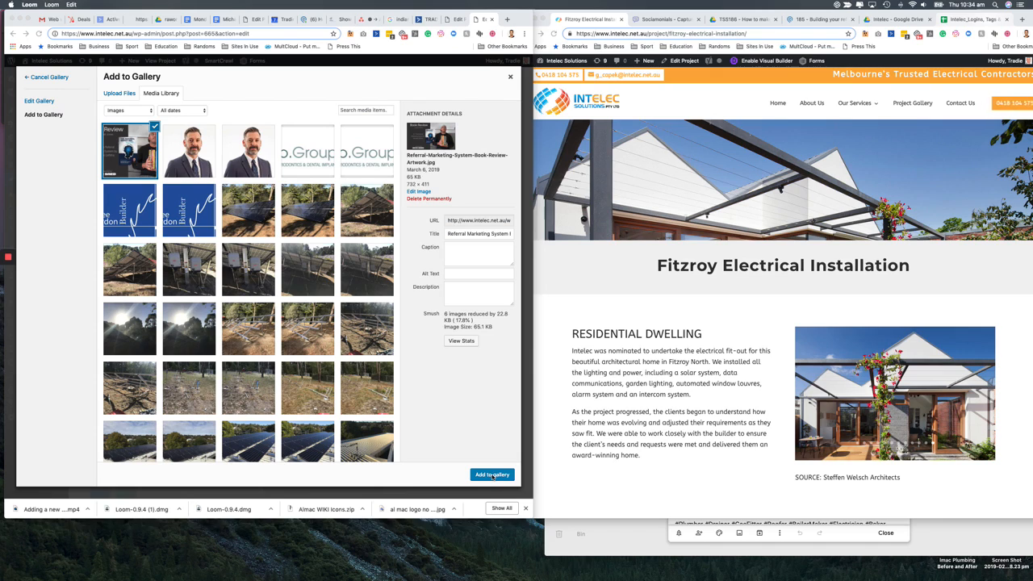
{"action": "left_click", "coordinate": [492, 477]}
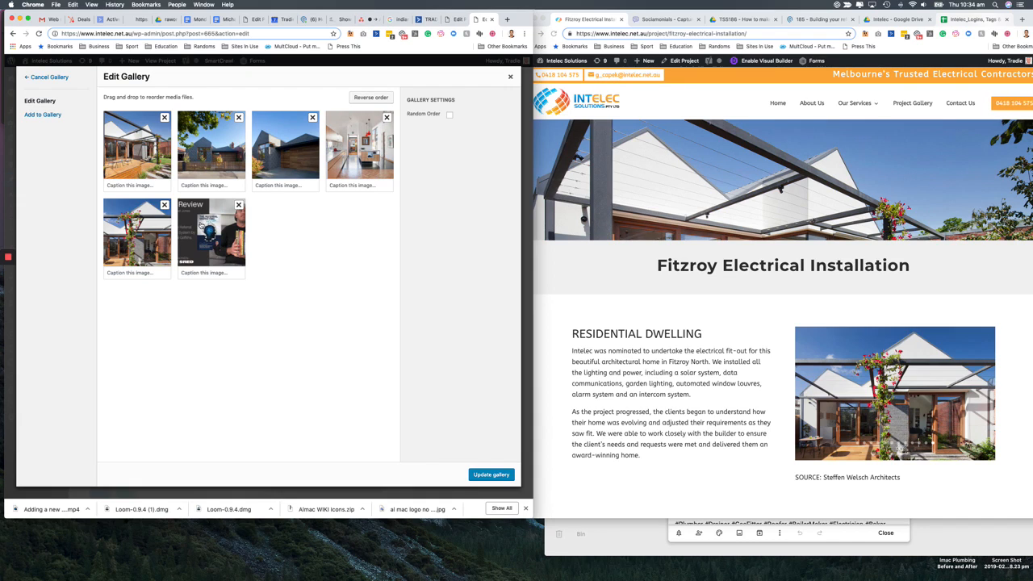
Remove the book review artwork from the gallery, leave random order off and apply the gallery update.
{"action": "left_click", "coordinate": [239, 207]}
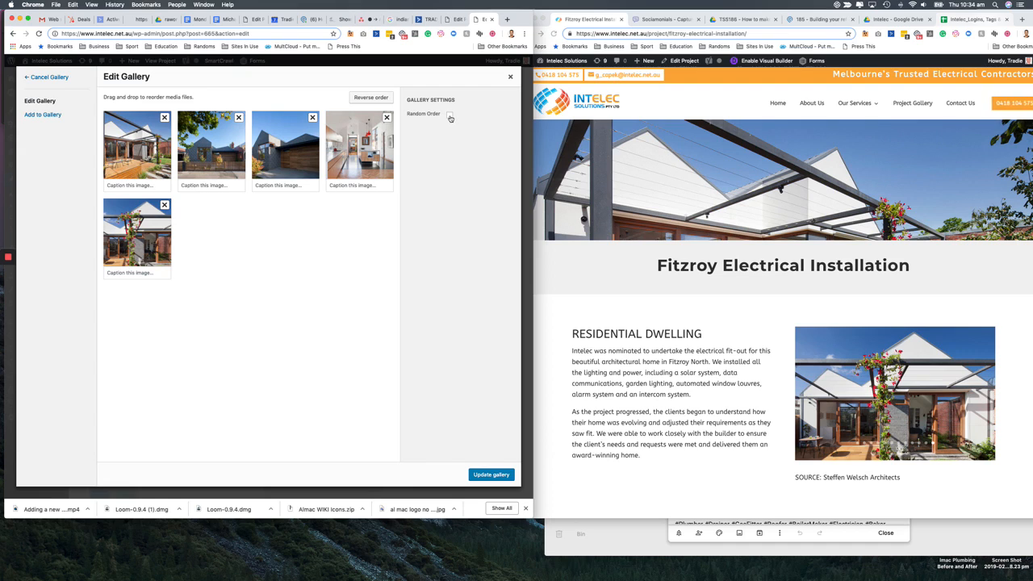
{"action": "left_click", "coordinate": [450, 115]}
{"action": "left_click", "coordinate": [450, 115]}
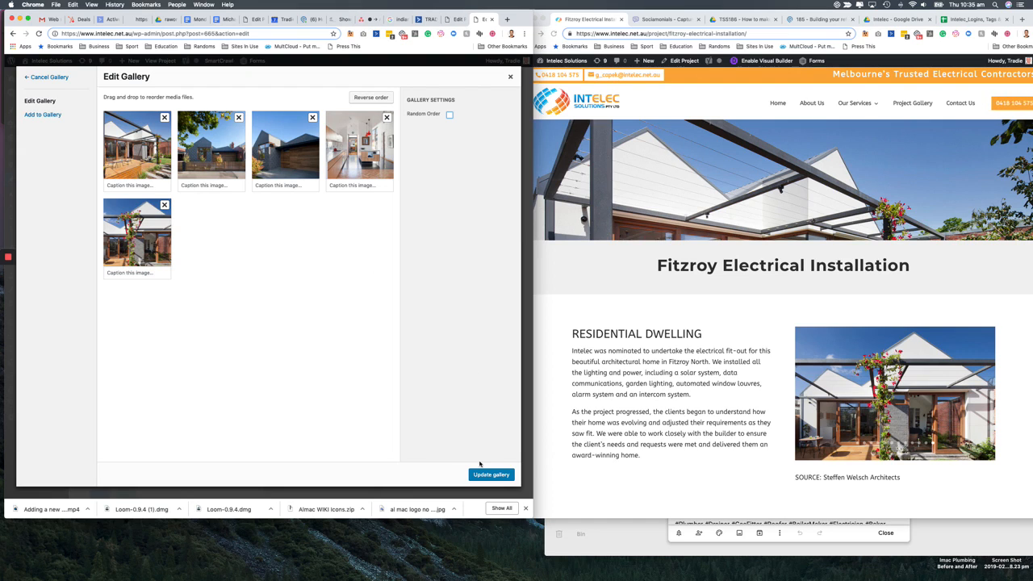
{"action": "left_click", "coordinate": [450, 115]}
{"action": "left_click", "coordinate": [491, 476]}
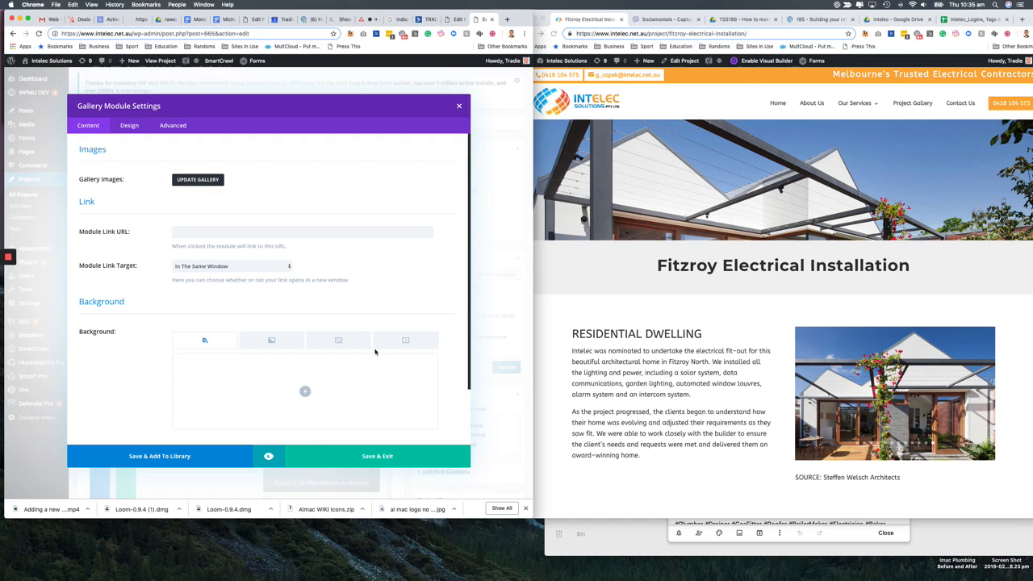
Turn on automatic animation in the Gallery module's design settings, then save and exit the module.
{"action": "scroll", "coordinate": [300, 279], "scroll_direction": "down", "scroll_amount": 2}
{"action": "scroll", "coordinate": [301, 278], "scroll_direction": "up", "scroll_amount": 2}
{"action": "left_click", "coordinate": [129, 126]}
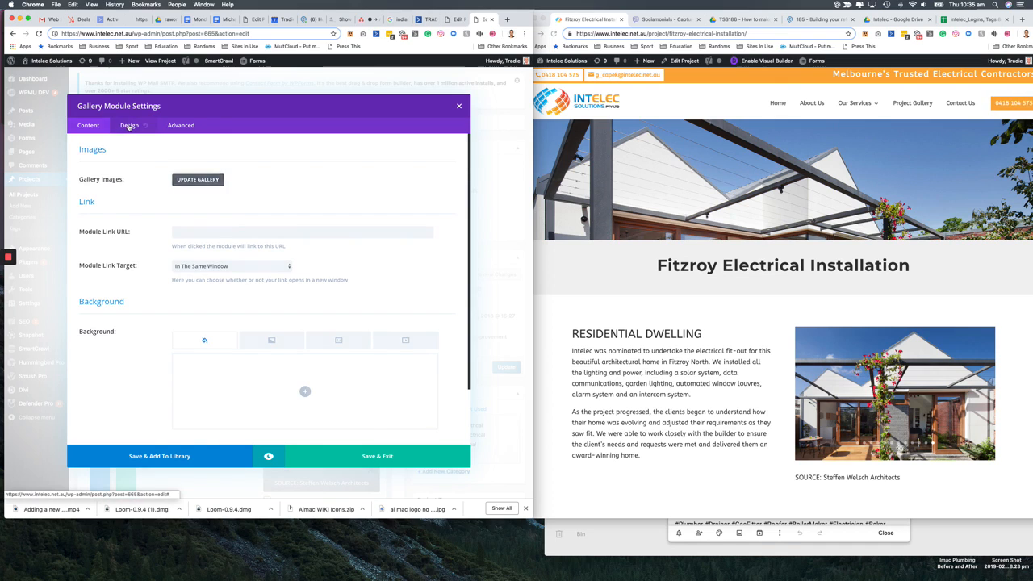
{"action": "scroll", "coordinate": [159, 298], "scroll_direction": "down", "scroll_amount": 10}
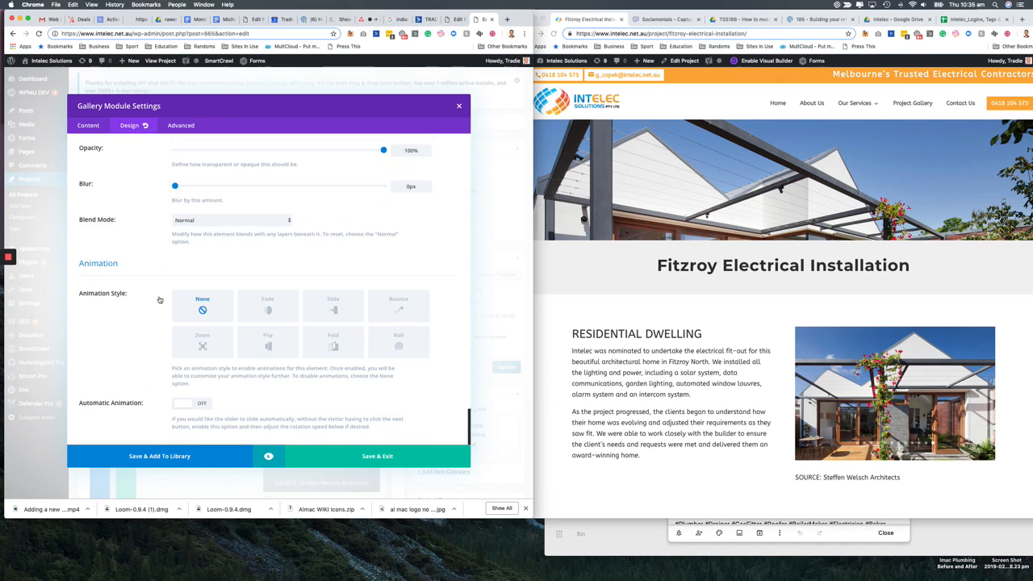
{"action": "left_click", "coordinate": [186, 405]}
{"action": "scroll", "coordinate": [232, 398], "scroll_direction": "down", "scroll_amount": 1}
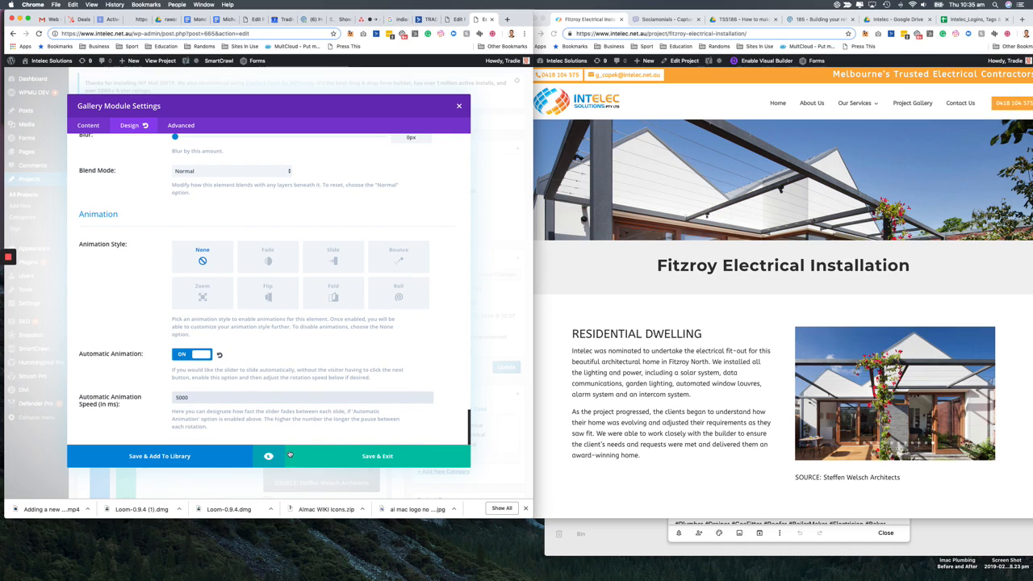
{"action": "left_click", "coordinate": [381, 457]}
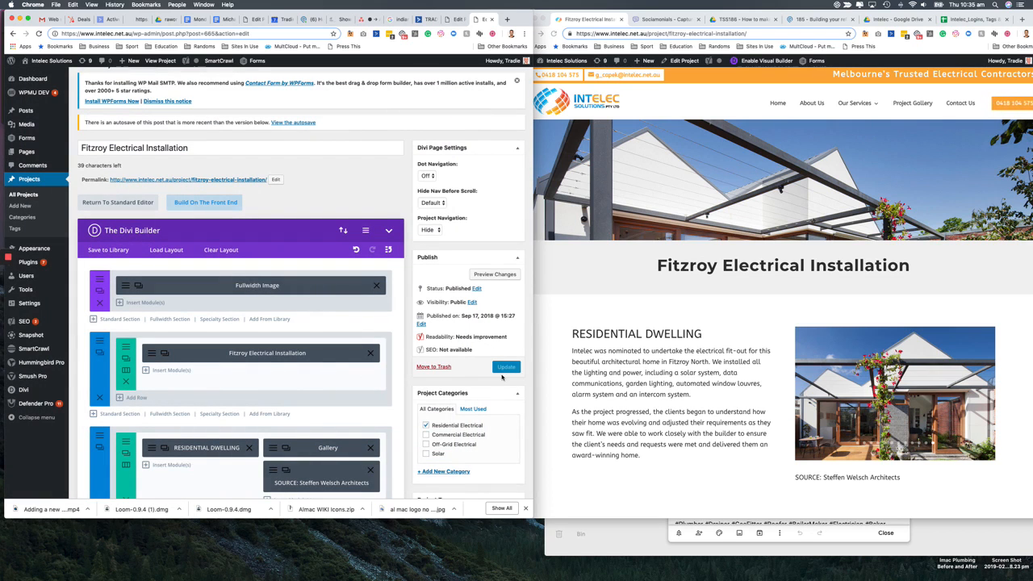
Preview the project's changes in the other browser window and check the gallery slideshow on the page.
{"action": "left_click", "coordinate": [499, 277]}
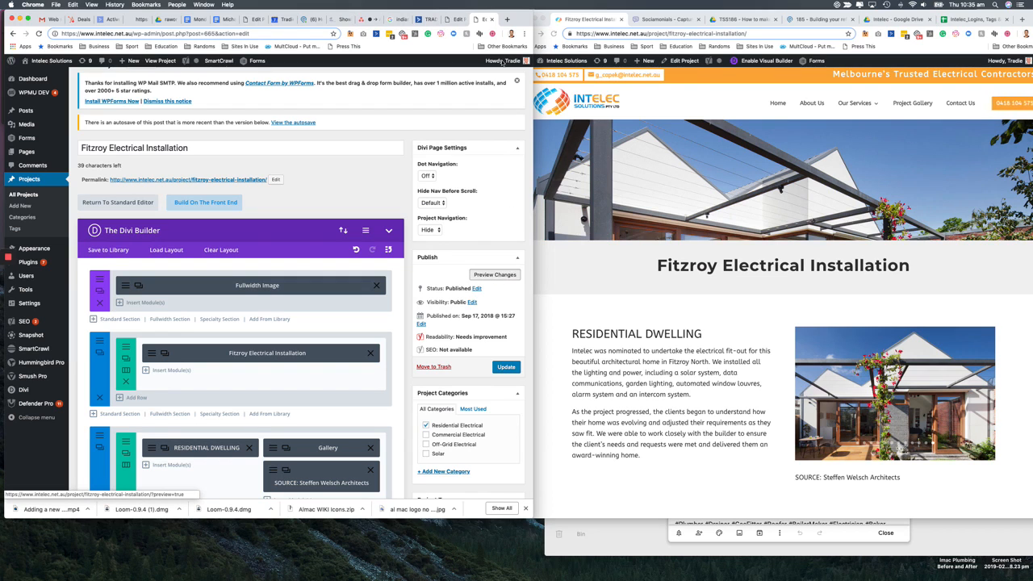
{"action": "left_click_drag", "start_coordinate": [486, 19], "coordinate": [569, 21]}
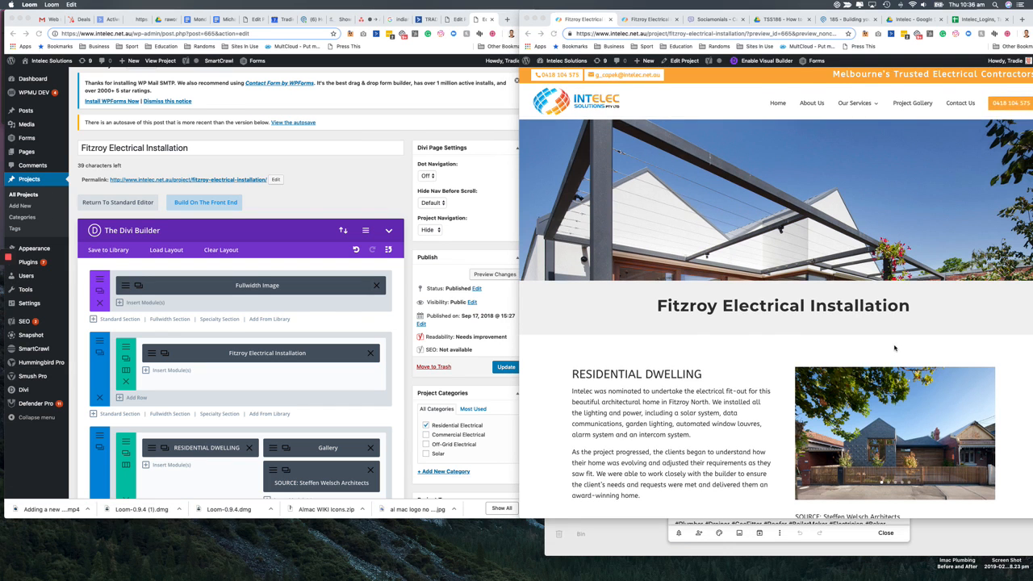
{"action": "scroll", "coordinate": [937, 361], "scroll_direction": "down", "scroll_amount": 2}
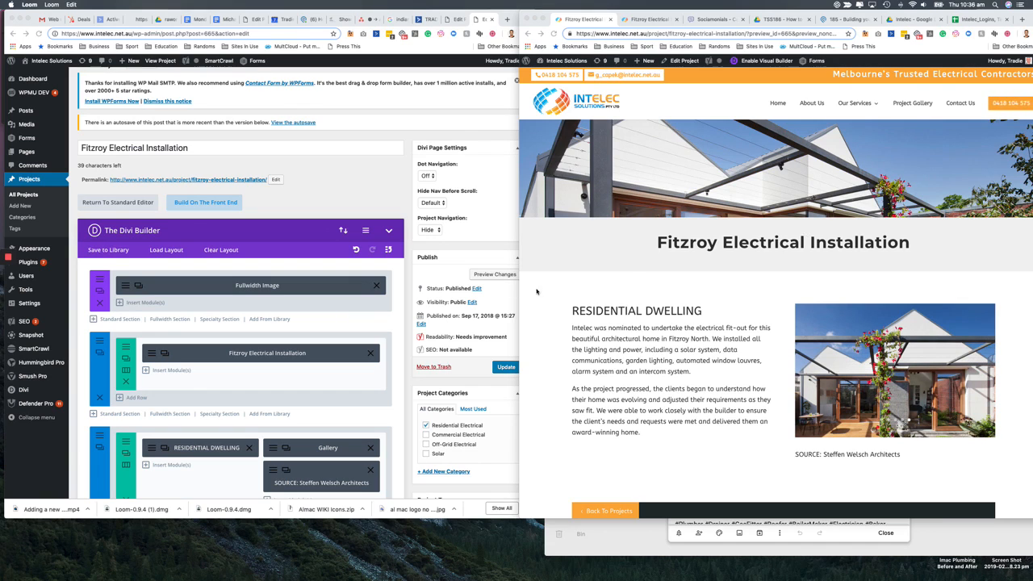
{"action": "mouse_move", "coordinate": [4, 288]}
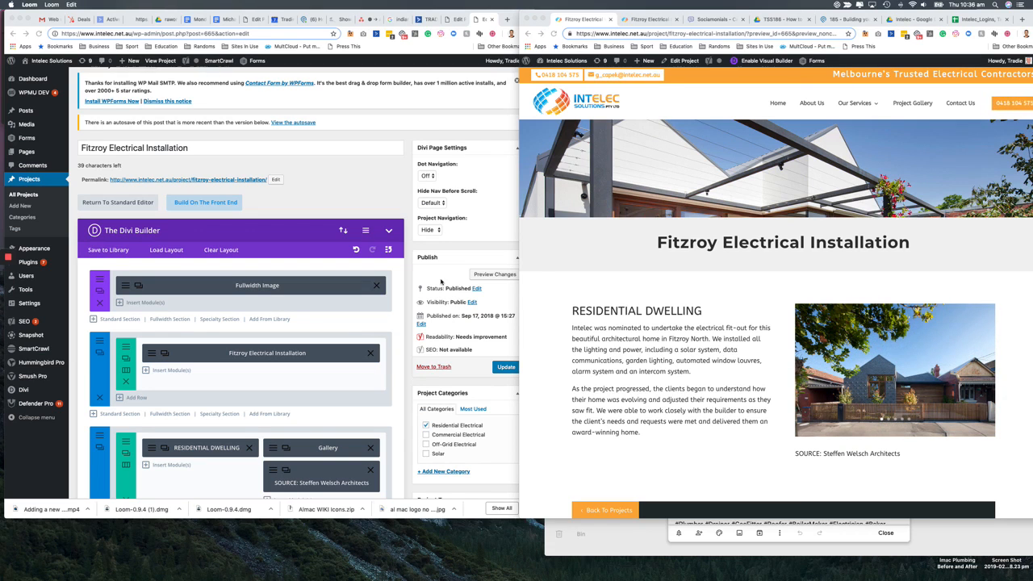
Update the published Fitzroy Electrical Installation project with the gallery changes.
{"action": "left_click", "coordinate": [465, 272]}
{"action": "left_click", "coordinate": [507, 367]}
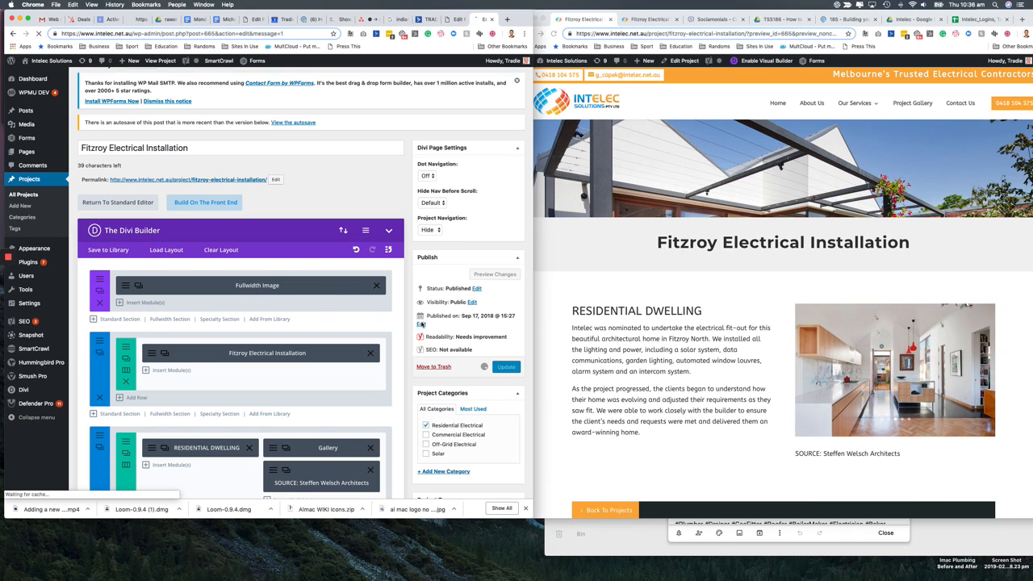
{"action": "mouse_move", "coordinate": [7, 306]}
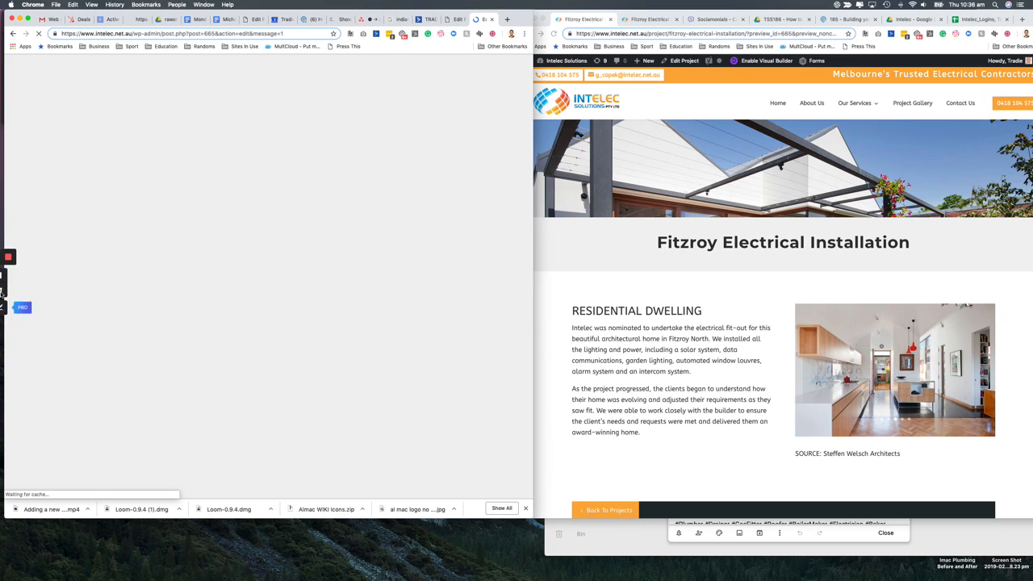